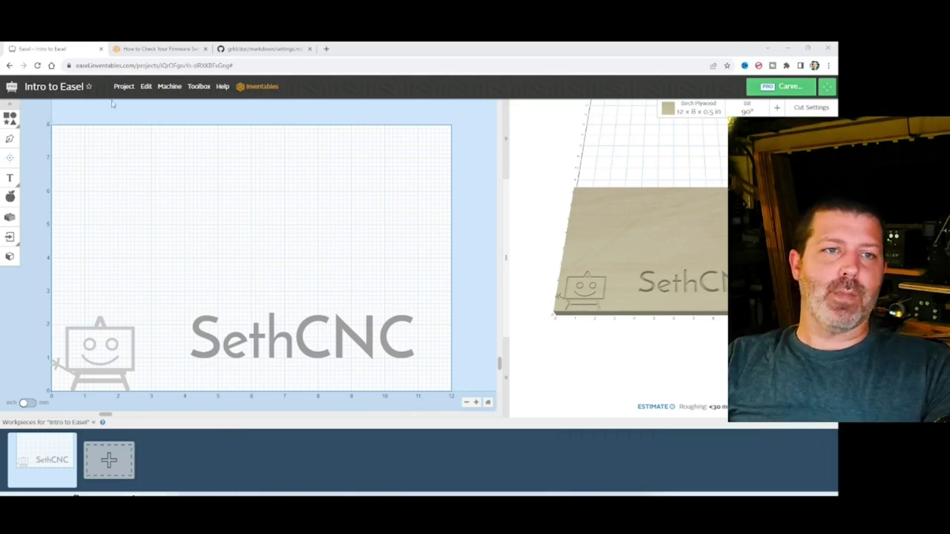
Step: Open the Machine Inspector from the Machine menu's General Settings
{"action": "left_click", "coordinate": [169, 87]}
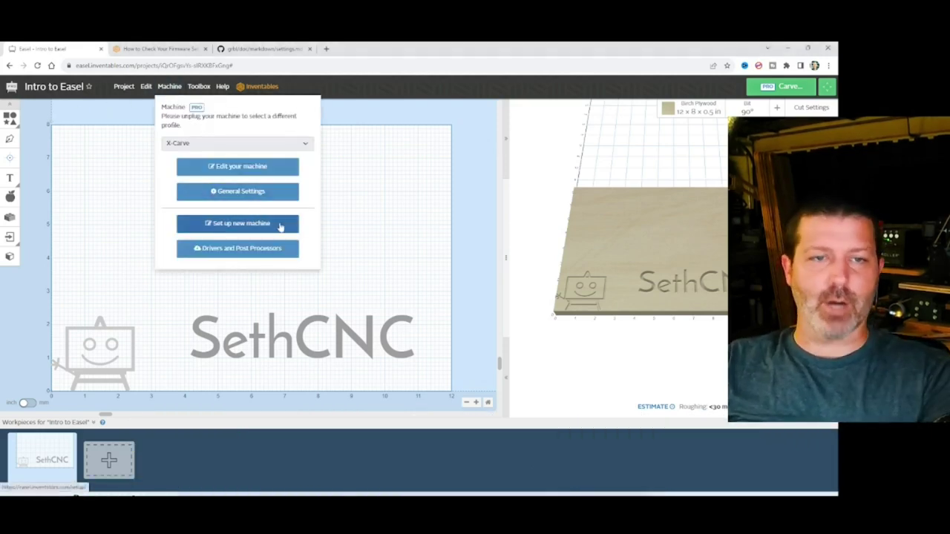
{"action": "left_click", "coordinate": [252, 192]}
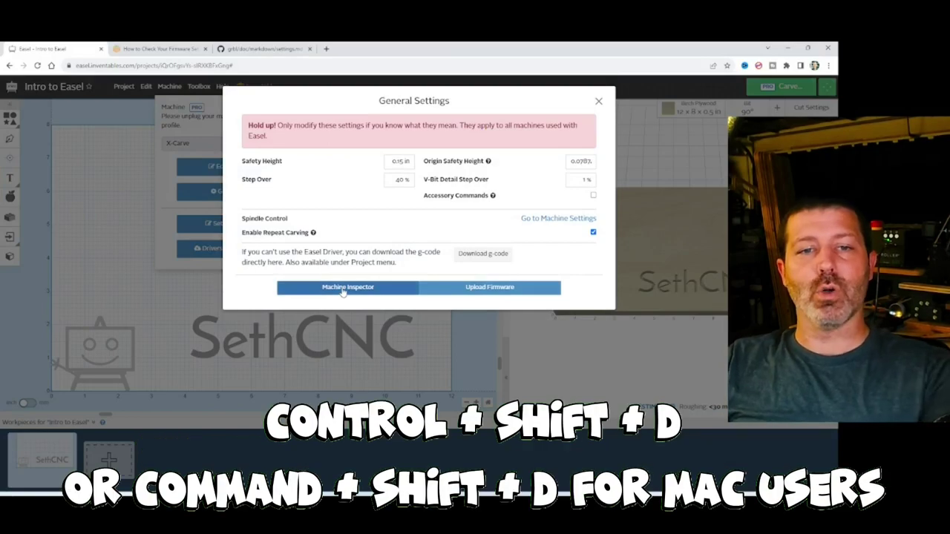
{"action": "left_click", "coordinate": [343, 290]}
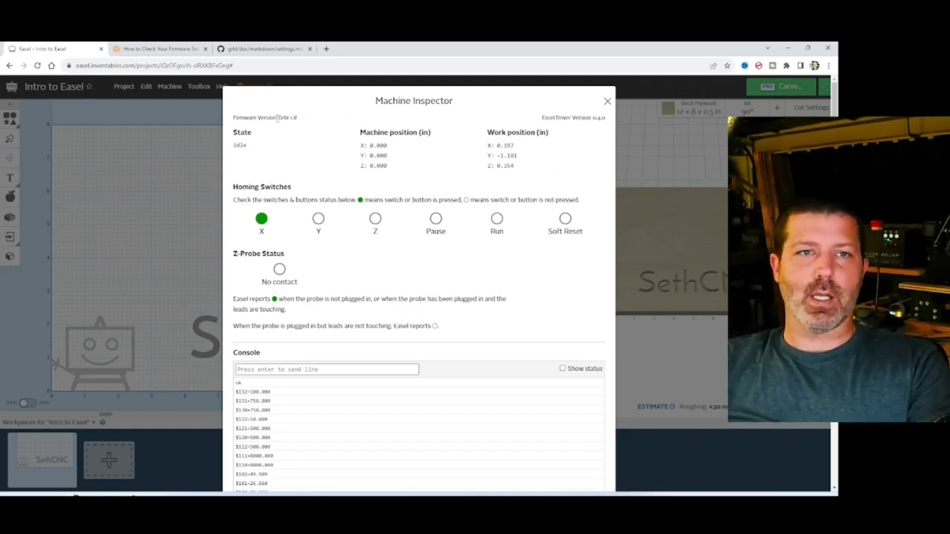
Step: Highlight the Grbl 1.1f firmware version and the Easel Driver version
{"action": "left_click_drag", "start_coordinate": [277, 117], "coordinate": [300, 124]}
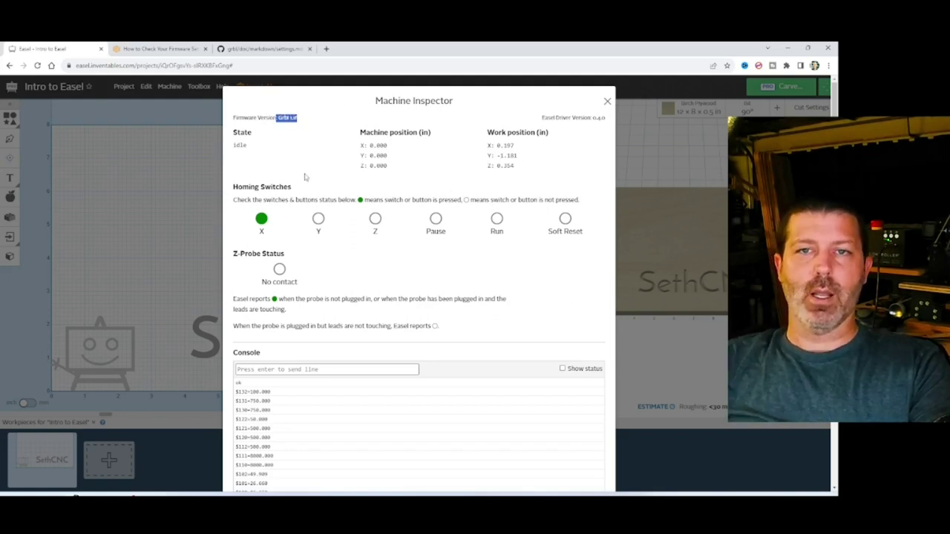
{"action": "scroll", "coordinate": [411, 213], "scroll_direction": "down", "scroll_amount": 3}
{"action": "scroll", "coordinate": [504, 191], "scroll_direction": "up", "scroll_amount": 3}
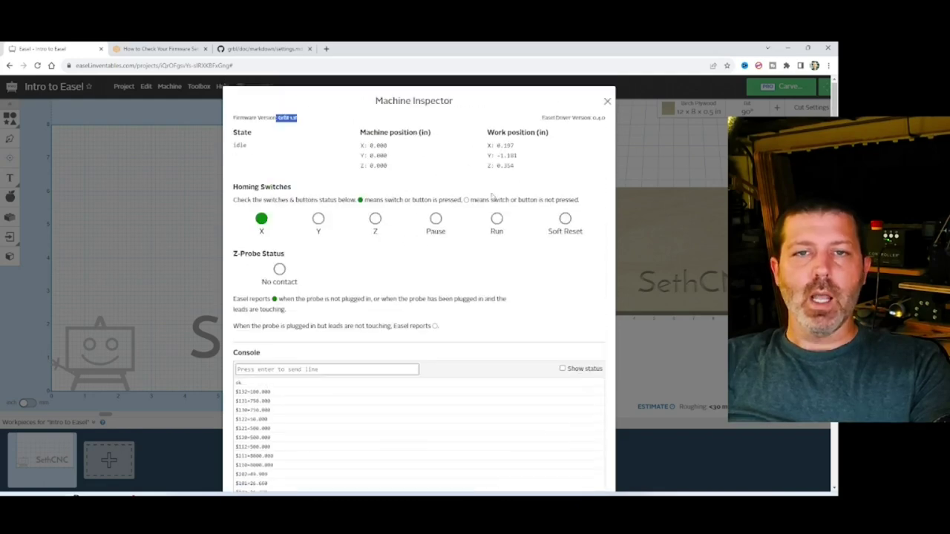
{"action": "left_click_drag", "start_coordinate": [553, 118], "coordinate": [586, 117]}
{"action": "left_click", "coordinate": [503, 126]}
{"action": "left_click", "coordinate": [590, 117]}
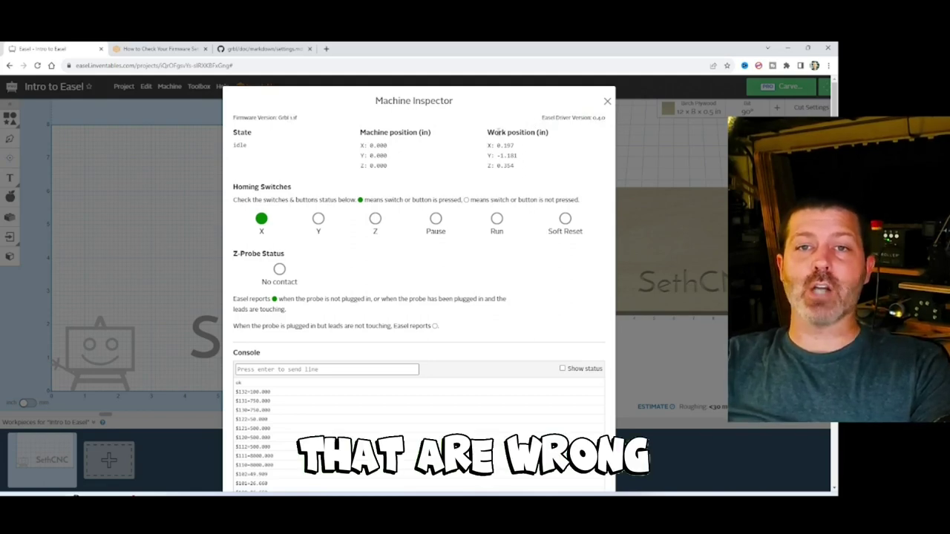
Step: Point out the Work position readout, then scroll down to the $ settings list
{"action": "left_click_drag", "start_coordinate": [487, 132], "coordinate": [539, 133]}
{"action": "left_click", "coordinate": [539, 132]}
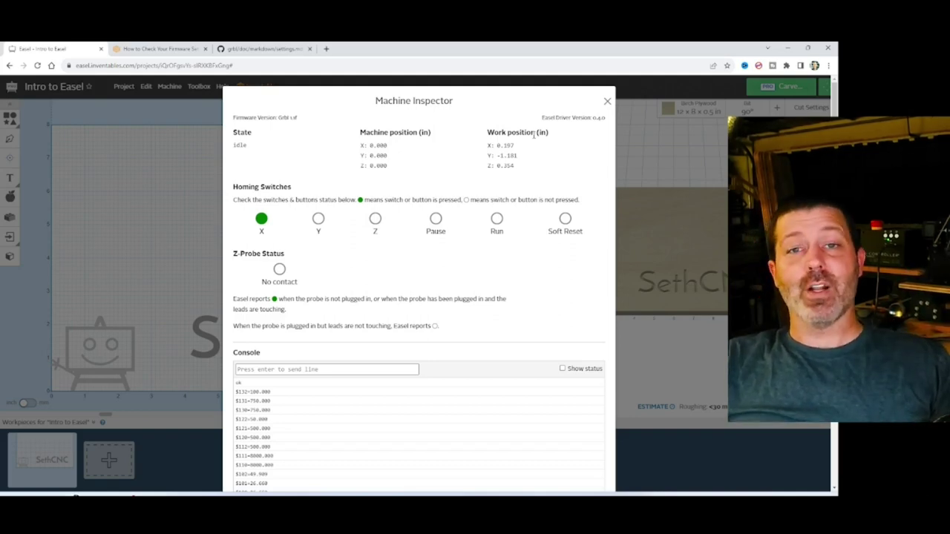
{"action": "mouse_move", "coordinate": [536, 132]}
{"action": "left_mouse_down"}
{"action": "mouse_move", "coordinate": [499, 132]}
{"action": "mouse_move", "coordinate": [533, 132]}
{"action": "left_mouse_up"}
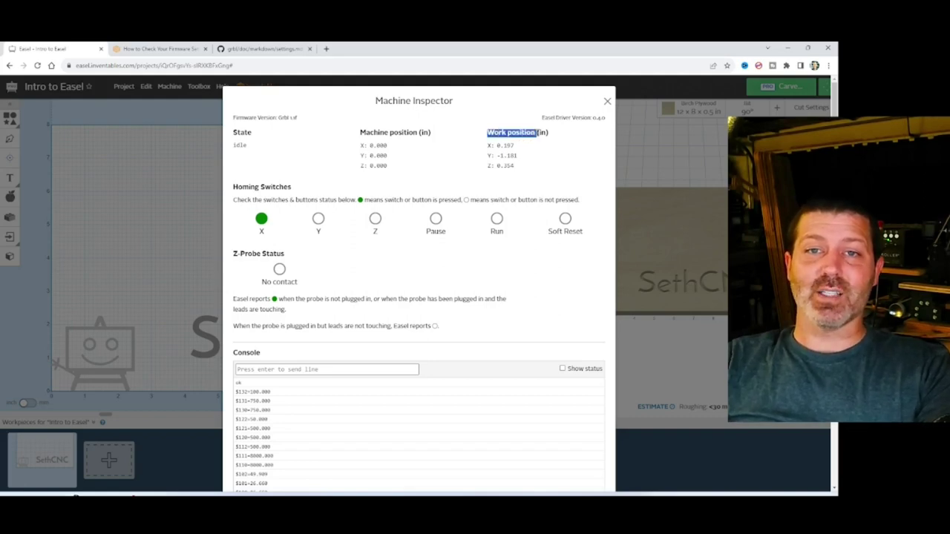
{"action": "left_click", "coordinate": [548, 132]}
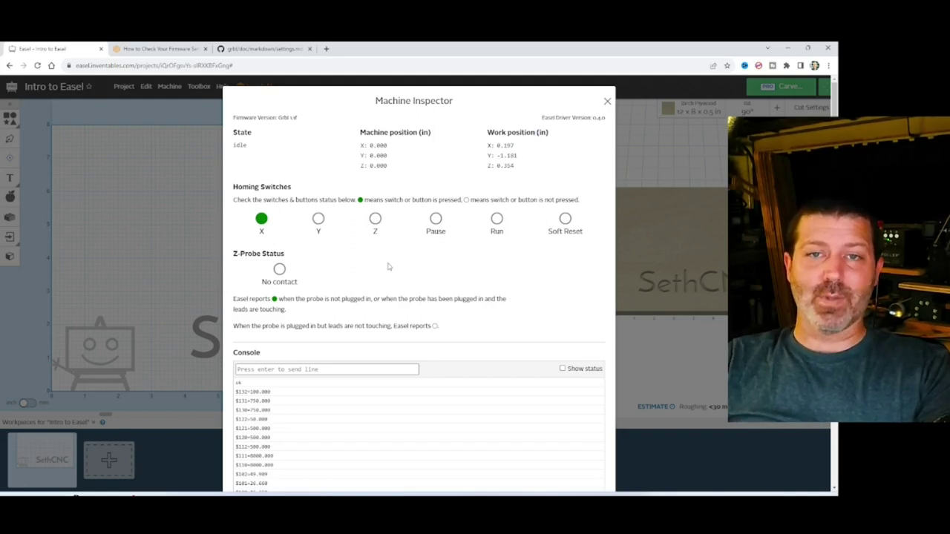
{"action": "scroll", "coordinate": [385, 270], "scroll_direction": "down", "scroll_amount": 15}
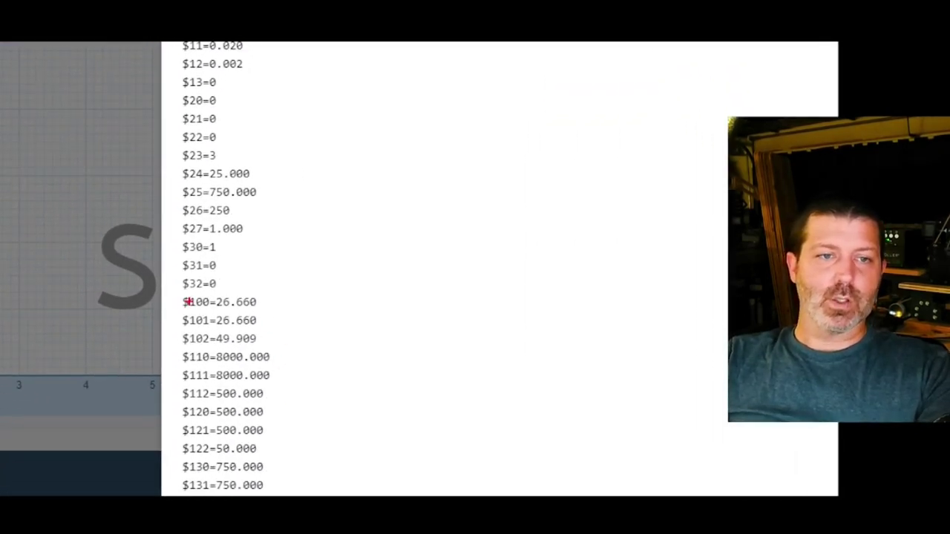
{"action": "mouse_move", "coordinate": [180, 294]}
{"action": "left_mouse_down"}
{"action": "mouse_move", "coordinate": [299, 295]}
{"action": "mouse_move", "coordinate": [304, 371]}
{"action": "mouse_move", "coordinate": [345, 345]}
{"action": "left_mouse_up"}
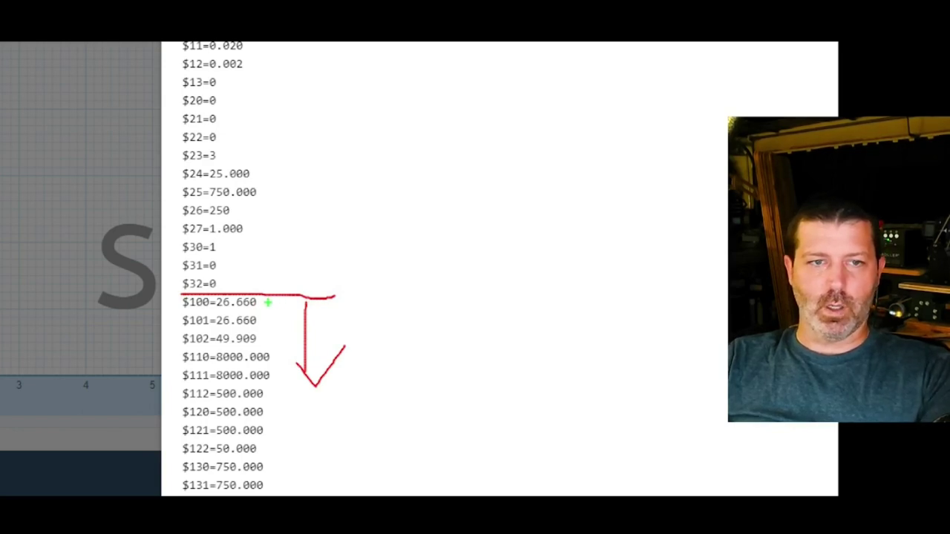
{"action": "left_click_drag", "start_coordinate": [287, 335], "coordinate": [266, 343]}
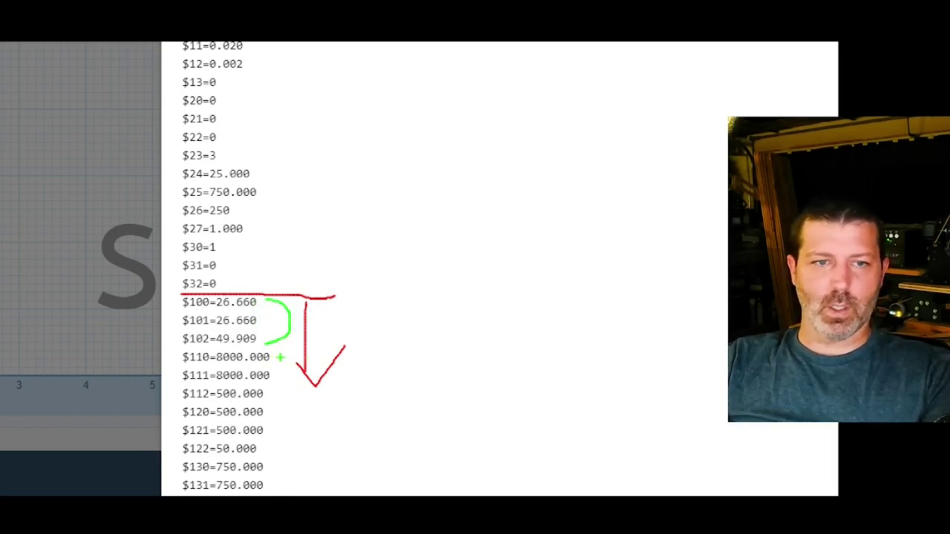
{"action": "left_click_drag", "start_coordinate": [275, 358], "coordinate": [280, 373]}
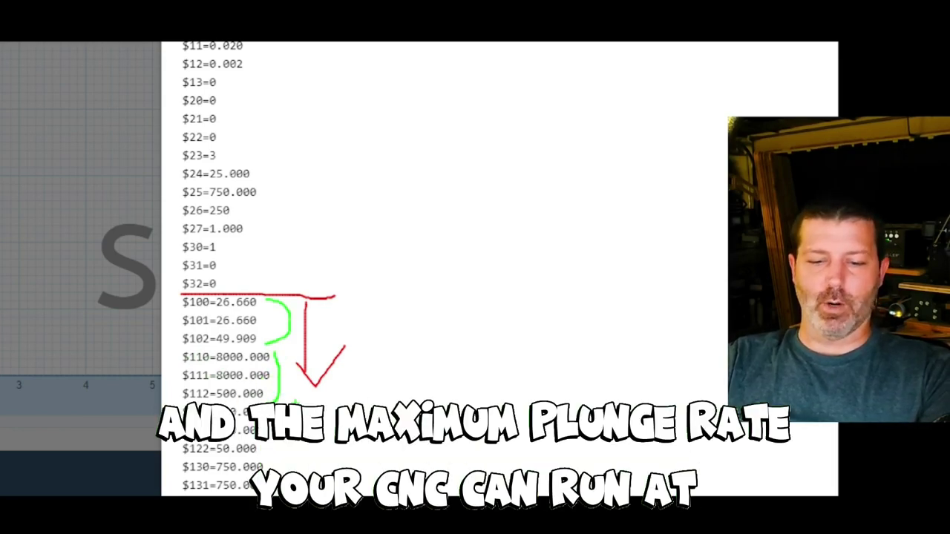
{"action": "left_click_drag", "start_coordinate": [274, 396], "coordinate": [395, 383]}
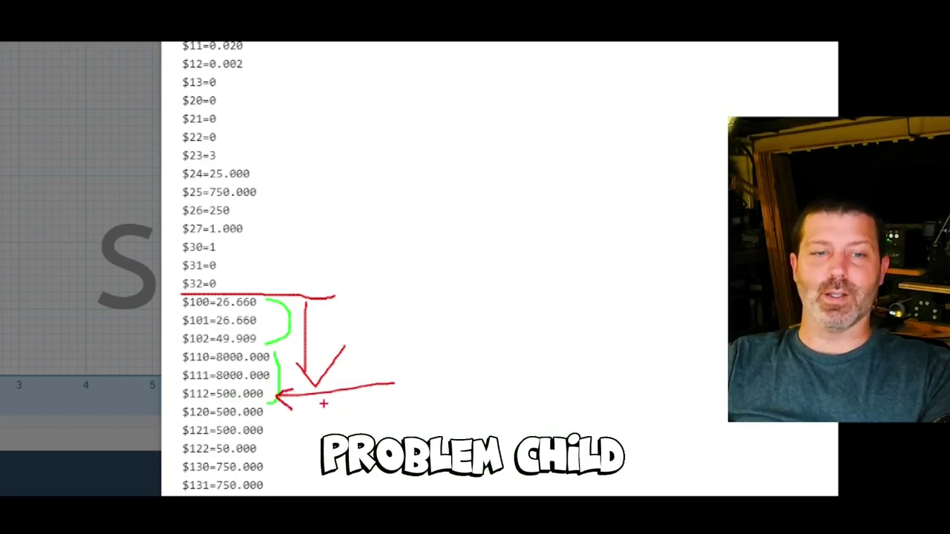
{"action": "key", "text": "g"}
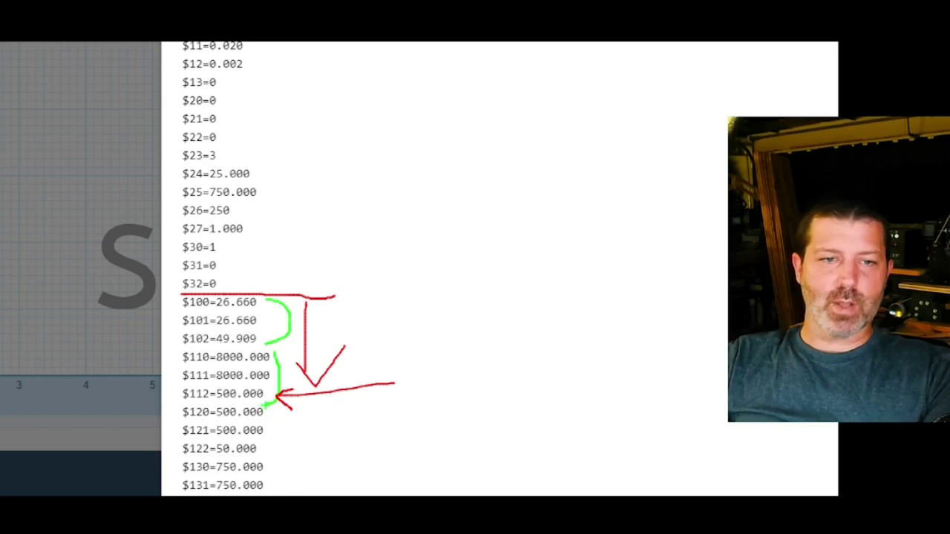
{"action": "left_click_drag", "start_coordinate": [266, 405], "coordinate": [282, 450]}
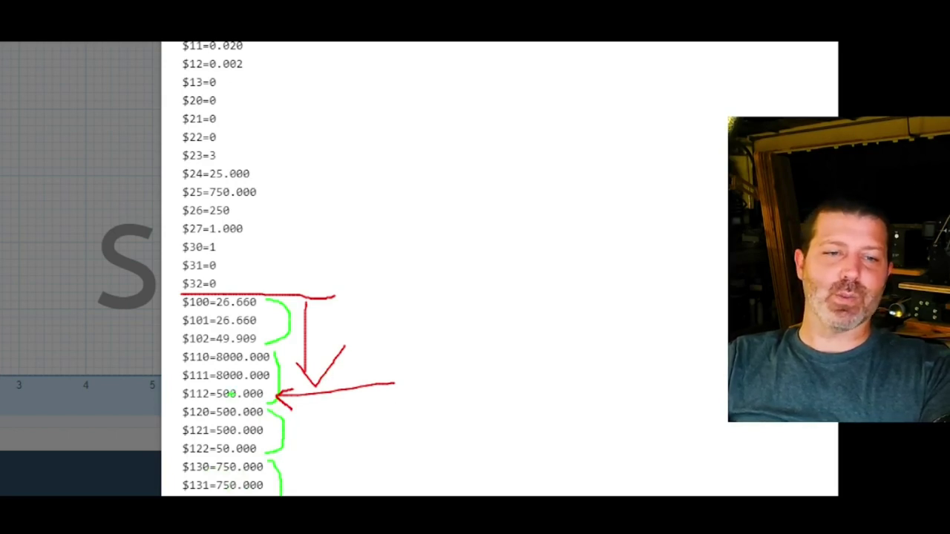
{"action": "mouse_move", "coordinate": [181, 388]}
{"action": "left_mouse_down"}
{"action": "mouse_move", "coordinate": [172, 397]}
{"action": "mouse_move", "coordinate": [258, 405]}
{"action": "left_mouse_up"}
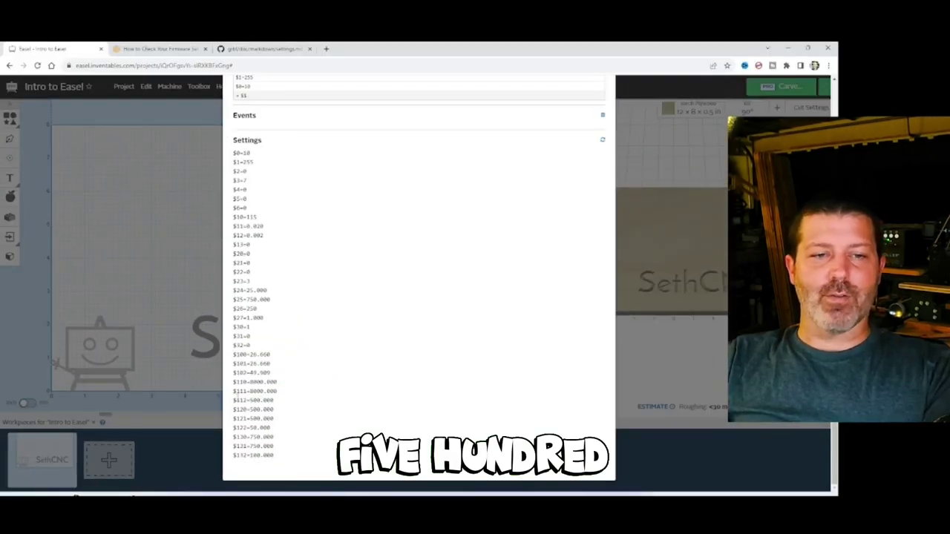
{"action": "scroll", "coordinate": [332, 385], "scroll_direction": "up", "scroll_amount": 5}
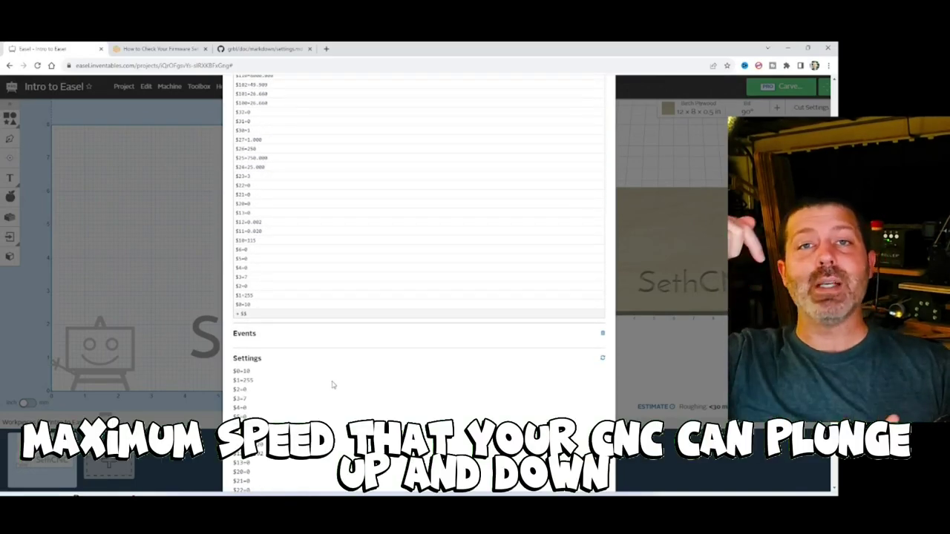
{"action": "scroll", "coordinate": [332, 385], "scroll_direction": "down", "scroll_amount": 1}
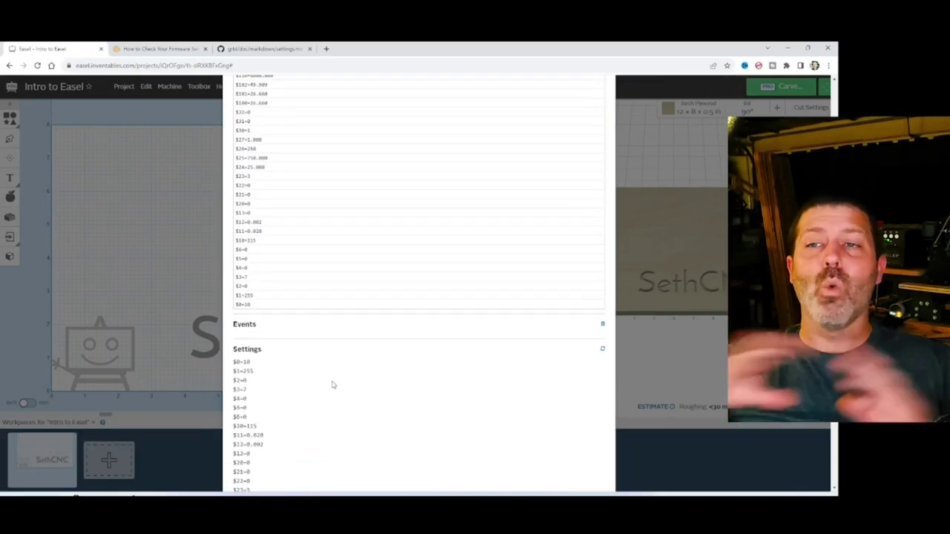
{"action": "scroll", "coordinate": [332, 385], "scroll_direction": "down", "scroll_amount": 3}
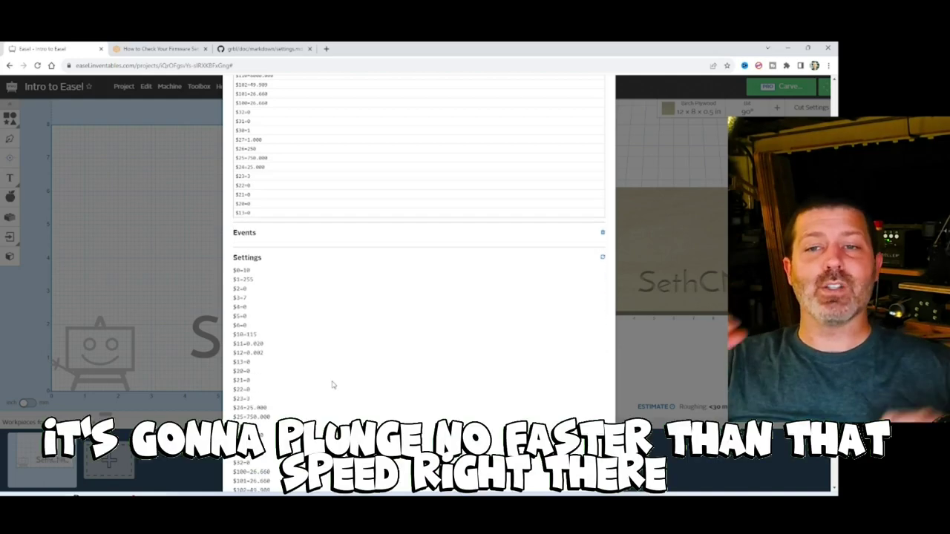
{"action": "scroll", "coordinate": [333, 385], "scroll_direction": "down", "scroll_amount": 3}
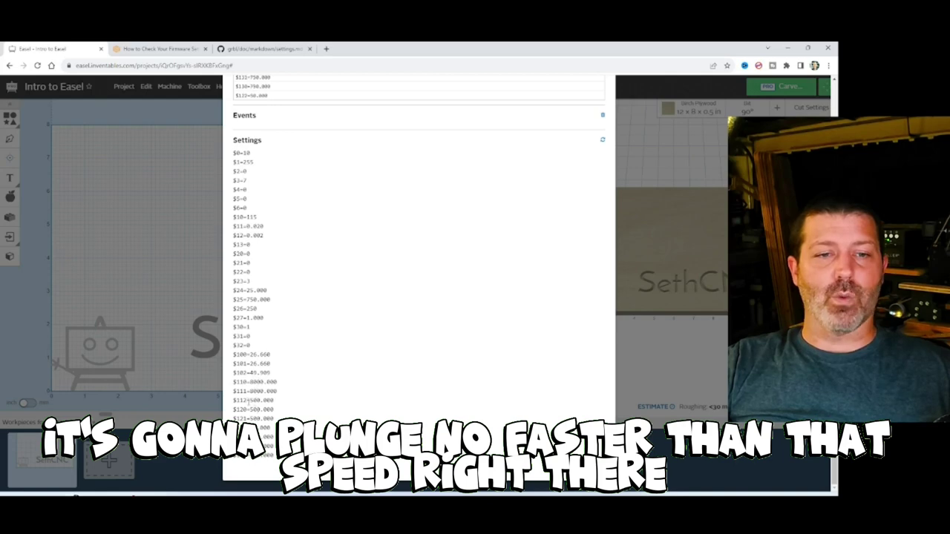
{"action": "left_click_drag", "start_coordinate": [248, 401], "coordinate": [275, 402]}
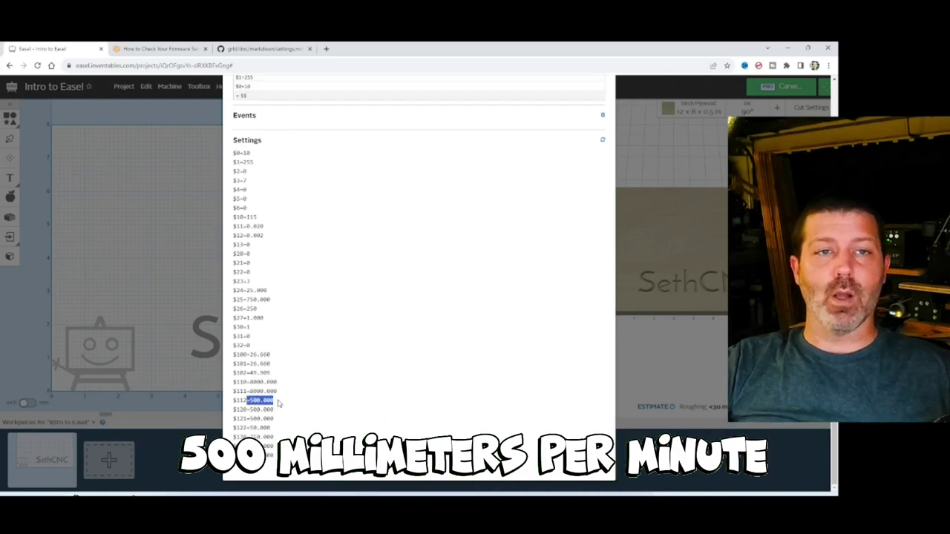
{"action": "left_click_drag", "start_coordinate": [280, 394], "coordinate": [256, 400]}
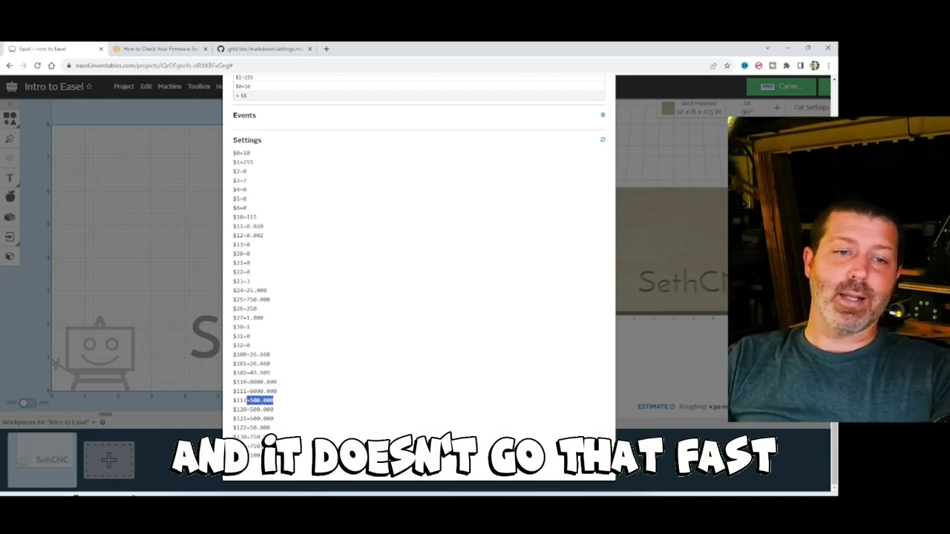
{"action": "left_click", "coordinate": [256, 400]}
{"action": "left_click_drag", "start_coordinate": [252, 400], "coordinate": [273, 400]}
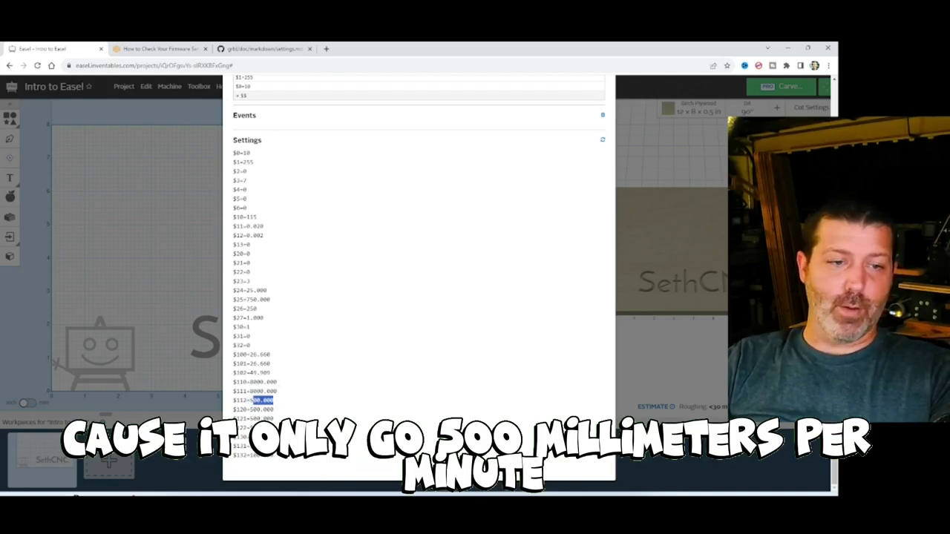
Step: Compute 500 ÷ 25.4 = 19.685 in Calculator, then highlight the $112 value in Easel
{"action": "key", "text": "XF86Calculator"}
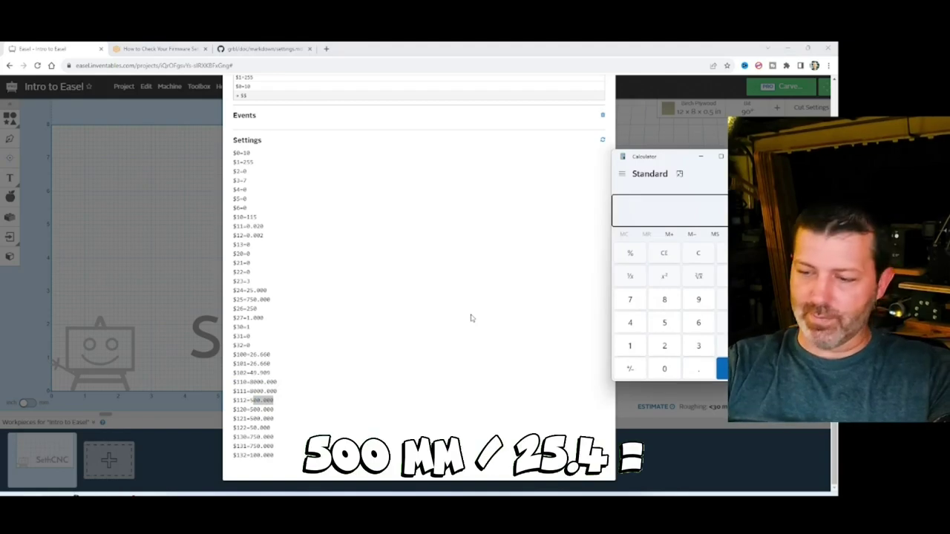
{"action": "type", "text": "500/2"}
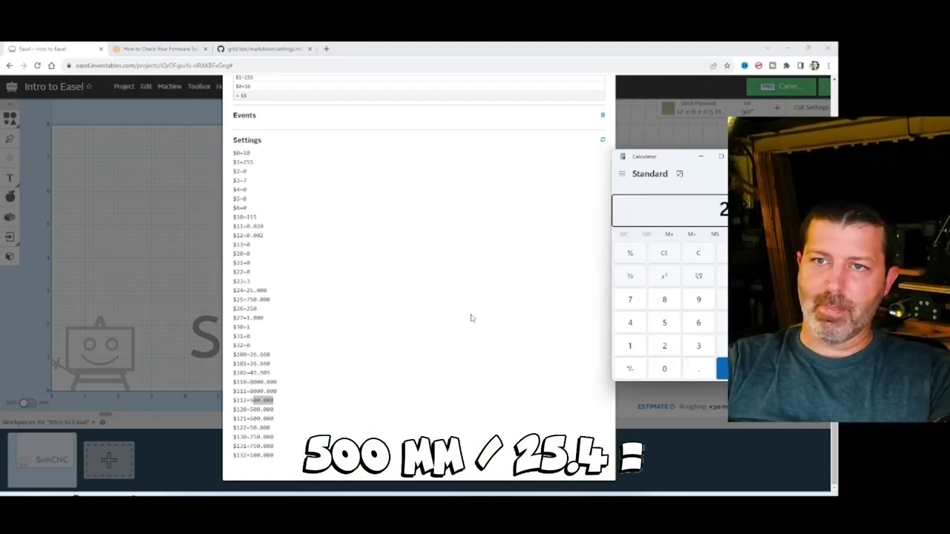
{"action": "type", "text": "5.4"}
{"action": "key", "text": "Return"}
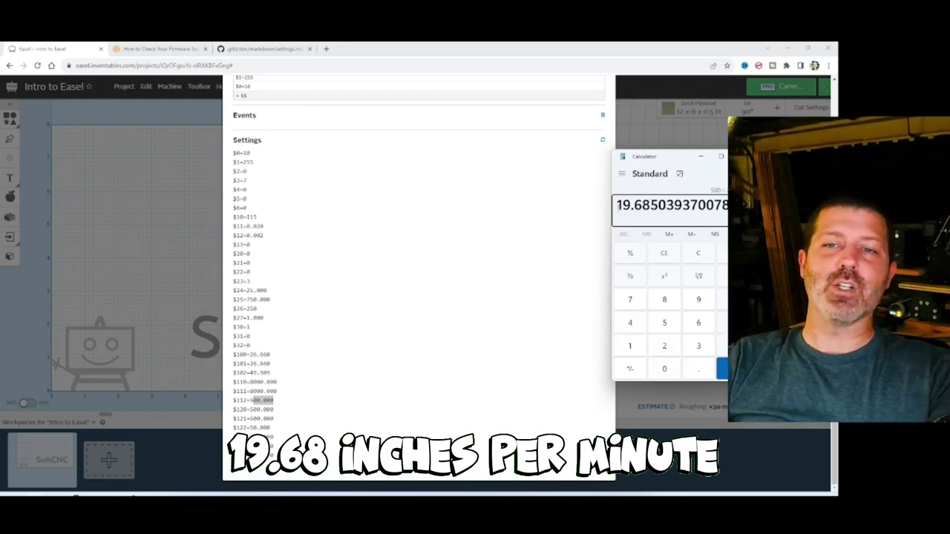
{"action": "left_click", "coordinate": [310, 399]}
{"action": "left_click_drag", "start_coordinate": [276, 407], "coordinate": [245, 406]}
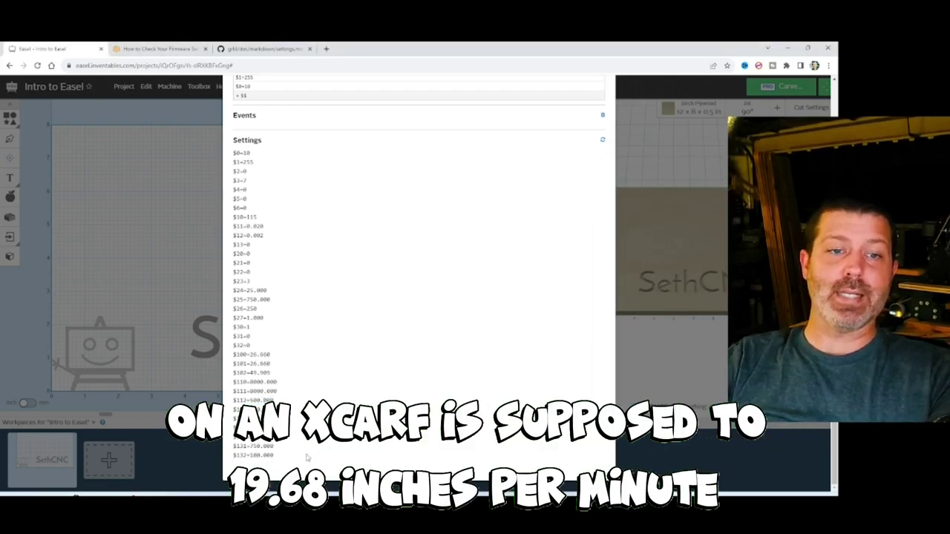
Step: Open the 'How to Check Your Firmware Settings' article and find the X-Carve stock settings
{"action": "left_click", "coordinate": [147, 49]}
{"action": "scroll", "coordinate": [367, 295], "scroll_direction": "up", "scroll_amount": 10}
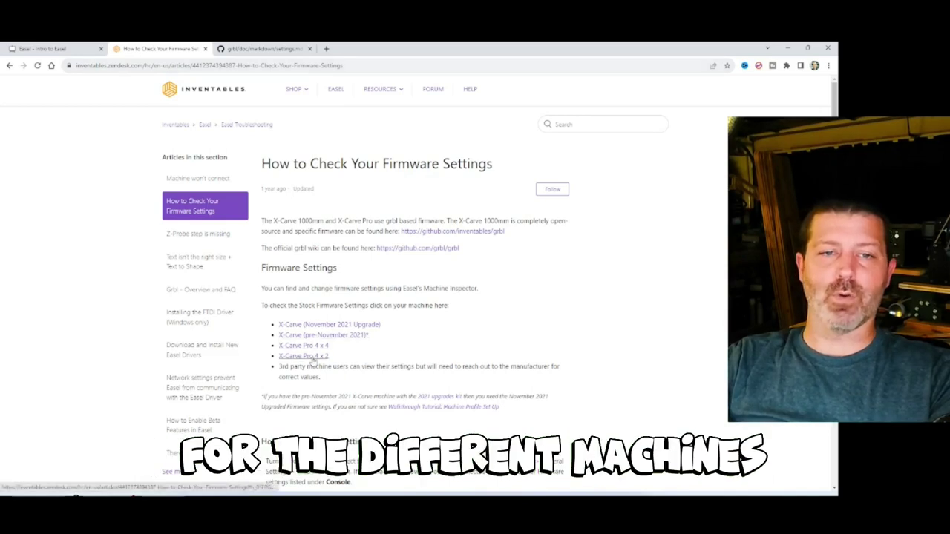
{"action": "scroll", "coordinate": [375, 277], "scroll_direction": "down", "scroll_amount": 10}
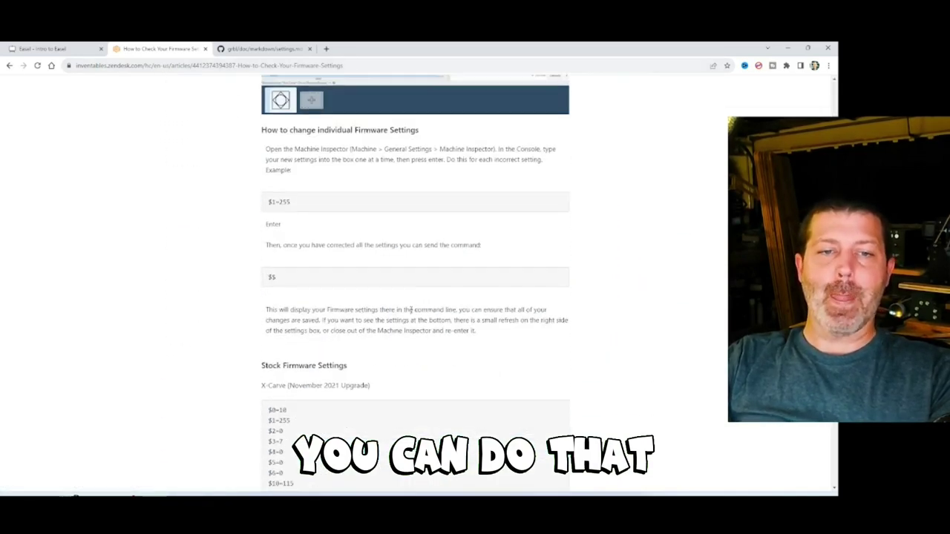
{"action": "scroll", "coordinate": [341, 366], "scroll_direction": "down", "scroll_amount": 1}
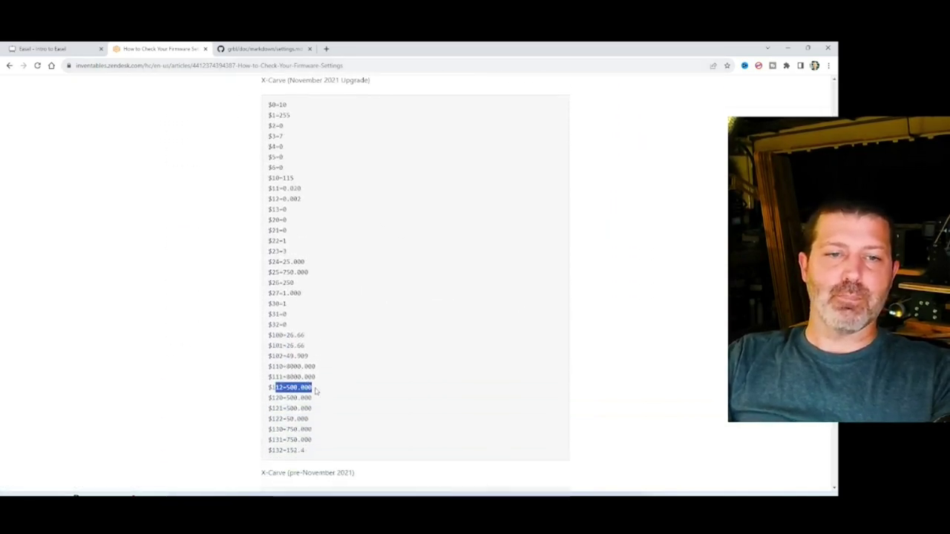
{"action": "left_click", "coordinate": [315, 389]}
{"action": "scroll", "coordinate": [339, 289], "scroll_direction": "up", "scroll_amount": 2}
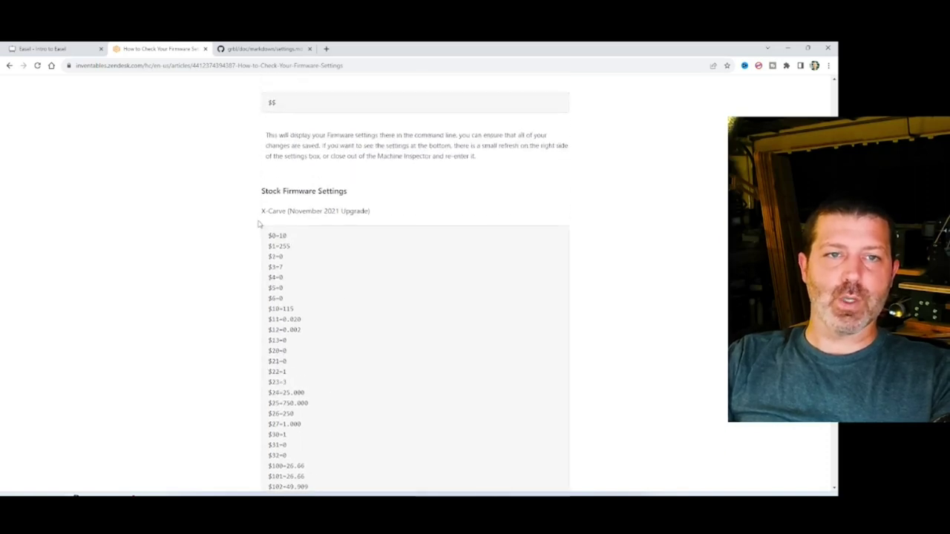
{"action": "left_click_drag", "start_coordinate": [261, 211], "coordinate": [368, 212]}
{"action": "left_click", "coordinate": [381, 212]}
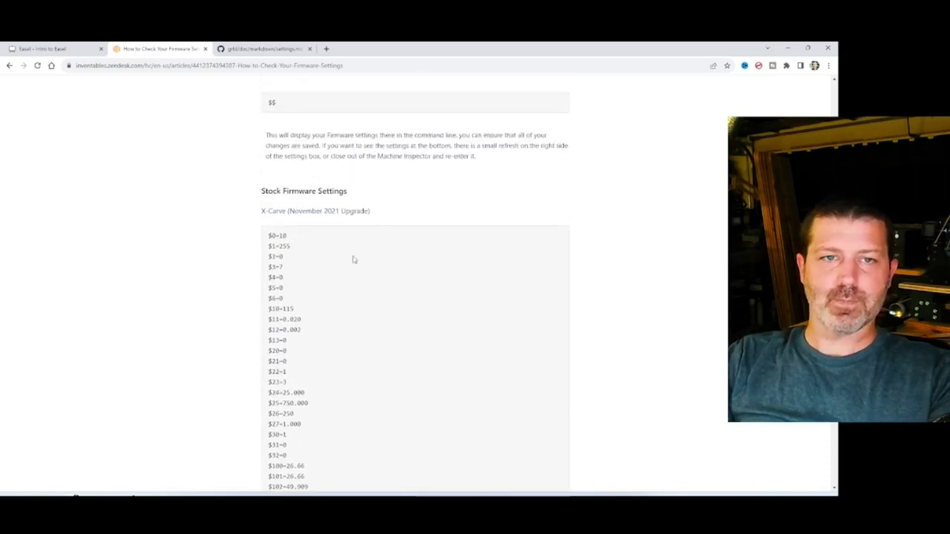
Step: Highlight the stock $112=500.000 value and scroll back up the article
{"action": "scroll", "coordinate": [349, 281], "scroll_direction": "down", "scroll_amount": 3}
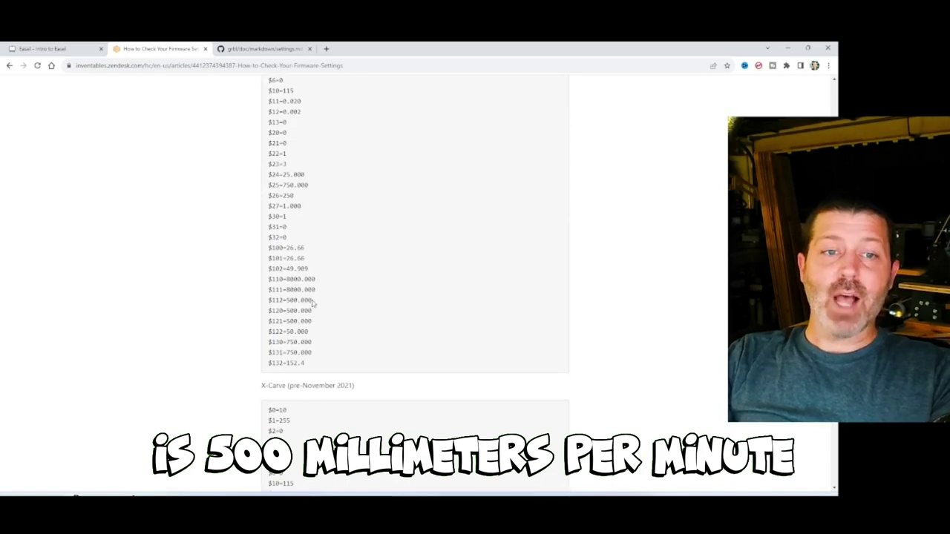
{"action": "left_click_drag", "start_coordinate": [313, 302], "coordinate": [275, 300]}
{"action": "left_click", "coordinate": [270, 300]}
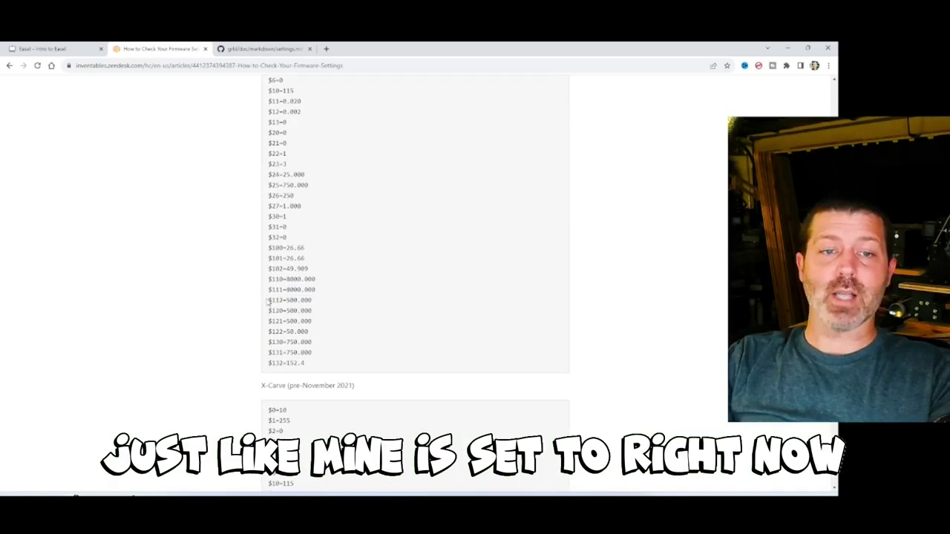
{"action": "scroll", "coordinate": [270, 300], "scroll_direction": "down", "scroll_amount": 4}
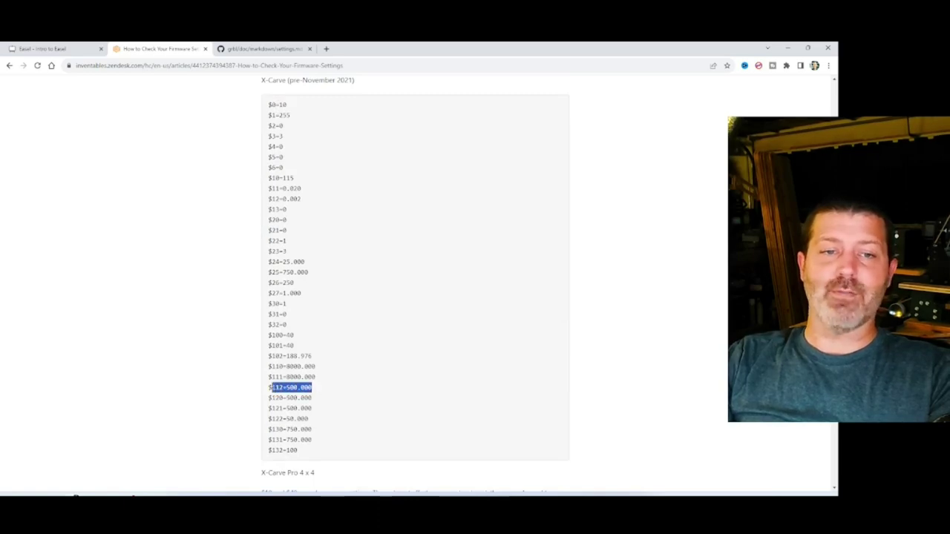
{"action": "scroll", "coordinate": [270, 387], "scroll_direction": "up", "scroll_amount": 12}
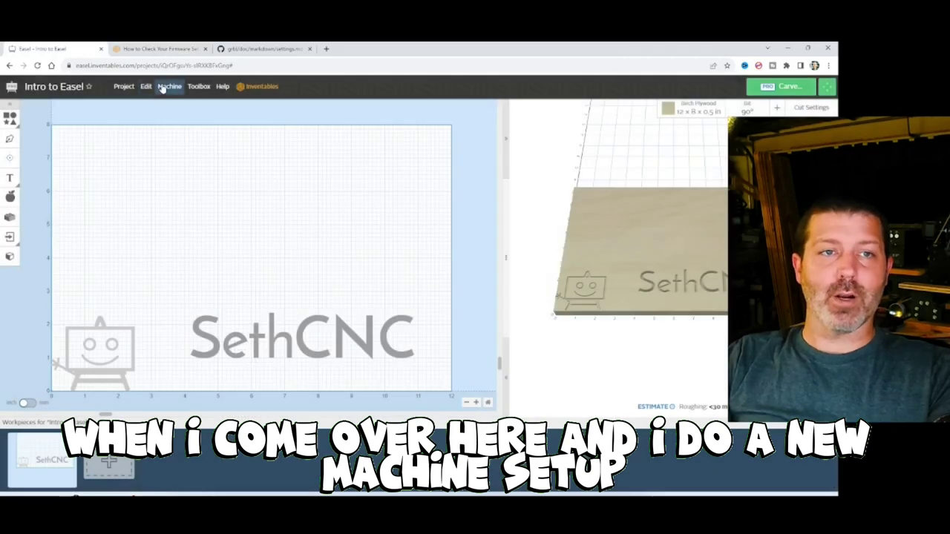
Step: Rerun machine setup as X-Carve (November 2021 Upgrade) with homing disabled and no Z-Probe
{"action": "left_click", "coordinate": [168, 86]}
{"action": "left_click", "coordinate": [237, 224]}
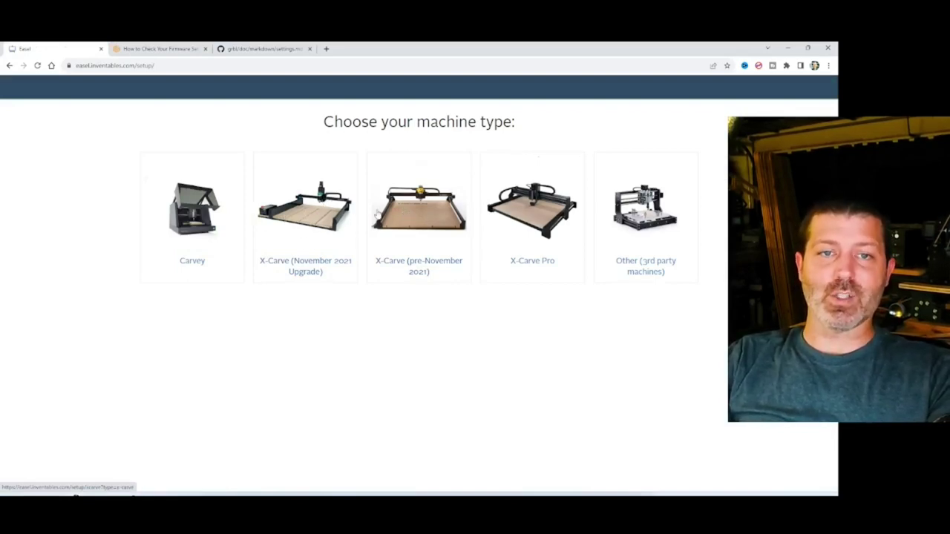
{"action": "left_click", "coordinate": [301, 216]}
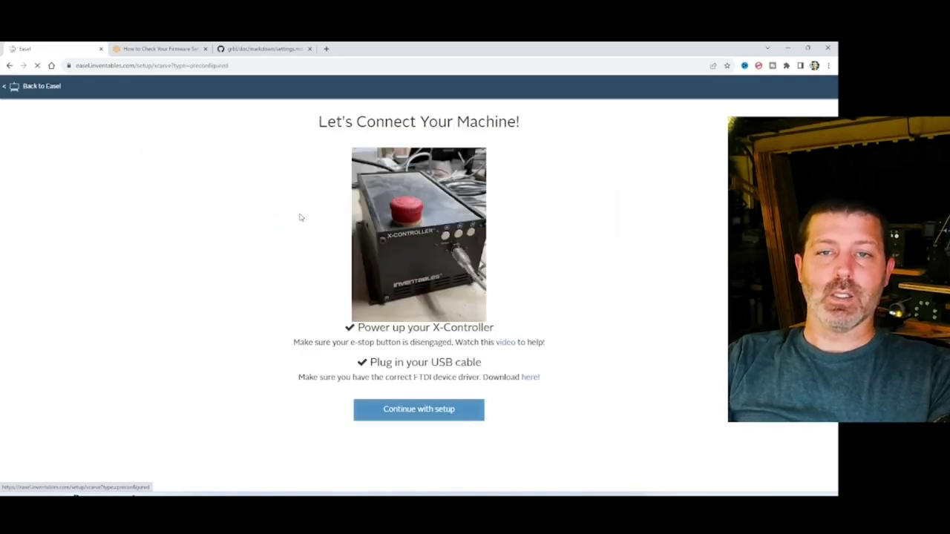
{"action": "left_click", "coordinate": [420, 412]}
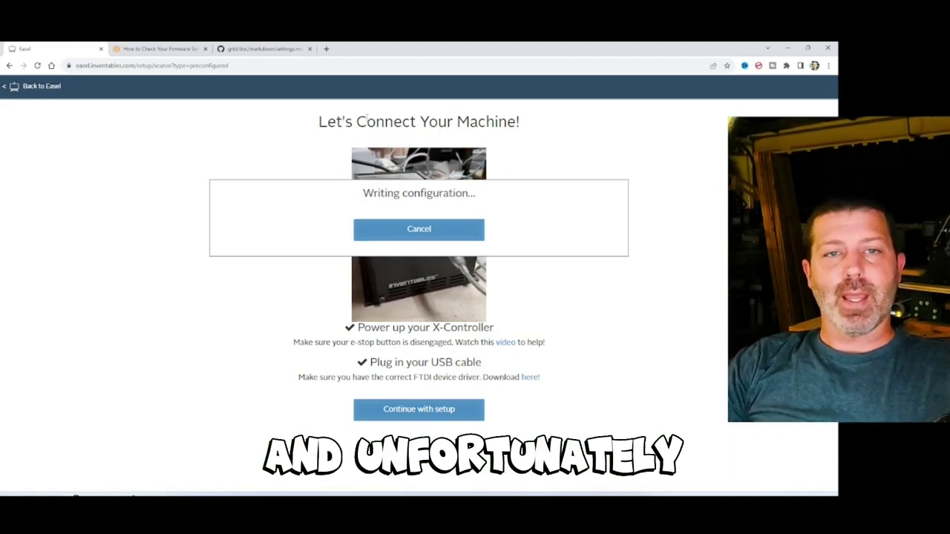
{"action": "left_click", "coordinate": [482, 227]}
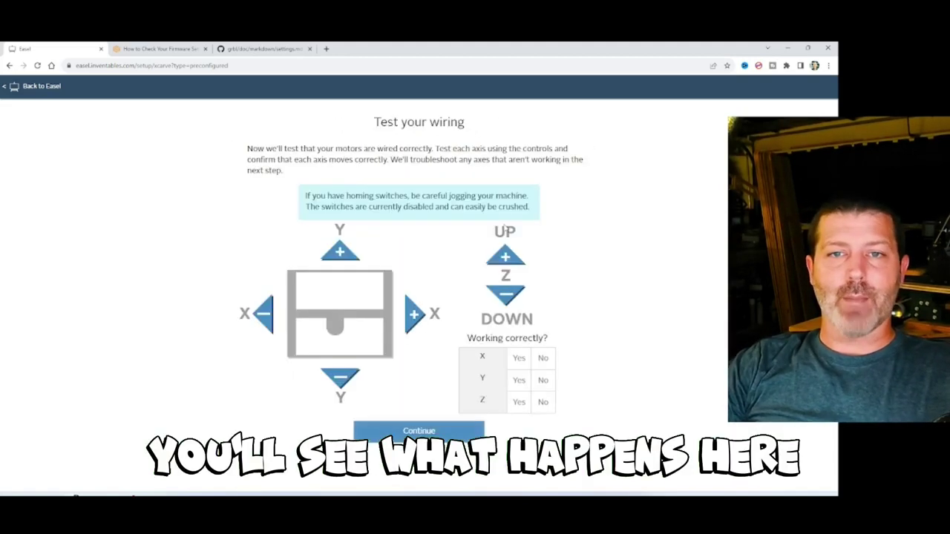
{"action": "left_click", "coordinate": [448, 432]}
{"action": "left_click", "coordinate": [448, 212]}
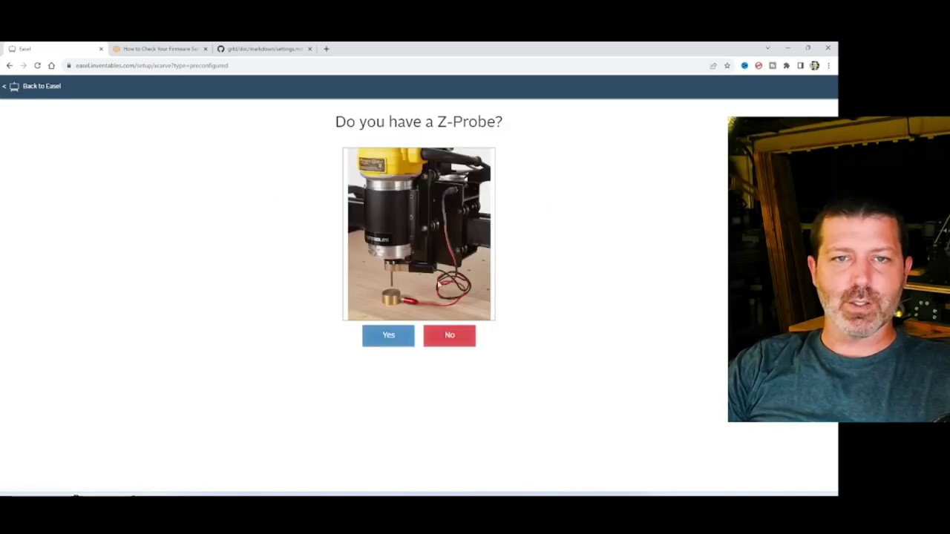
{"action": "left_click", "coordinate": [448, 330]}
{"action": "left_click", "coordinate": [431, 309]}
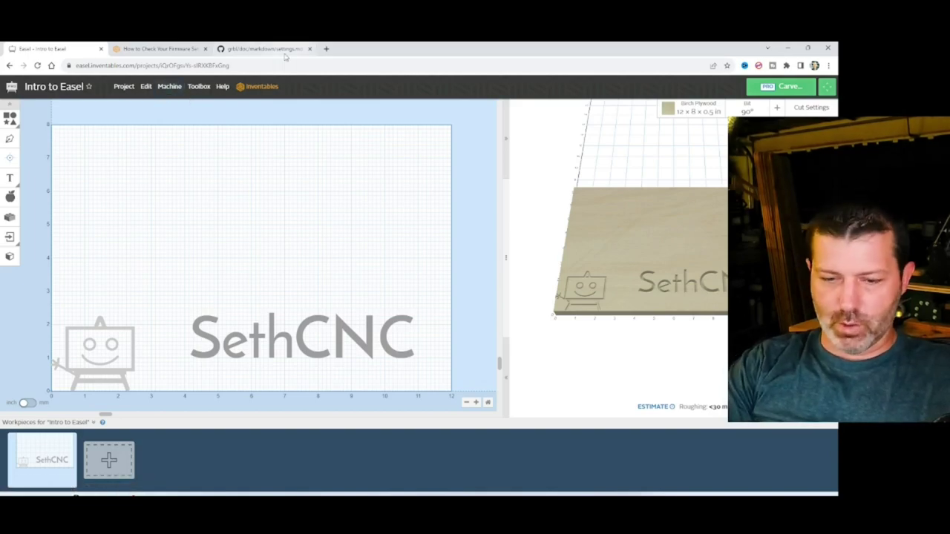
Step: Open the Machine Inspector with Ctrl+Shift+D and highlight $112 reading 2000.000
{"action": "key", "text": "ctrl+shift+d"}
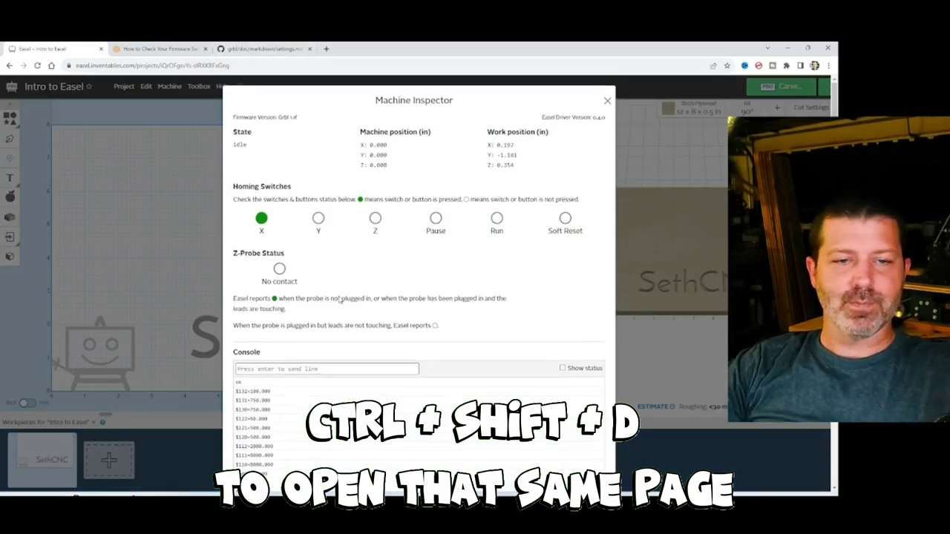
{"action": "scroll", "coordinate": [339, 299], "scroll_direction": "down", "scroll_amount": 15}
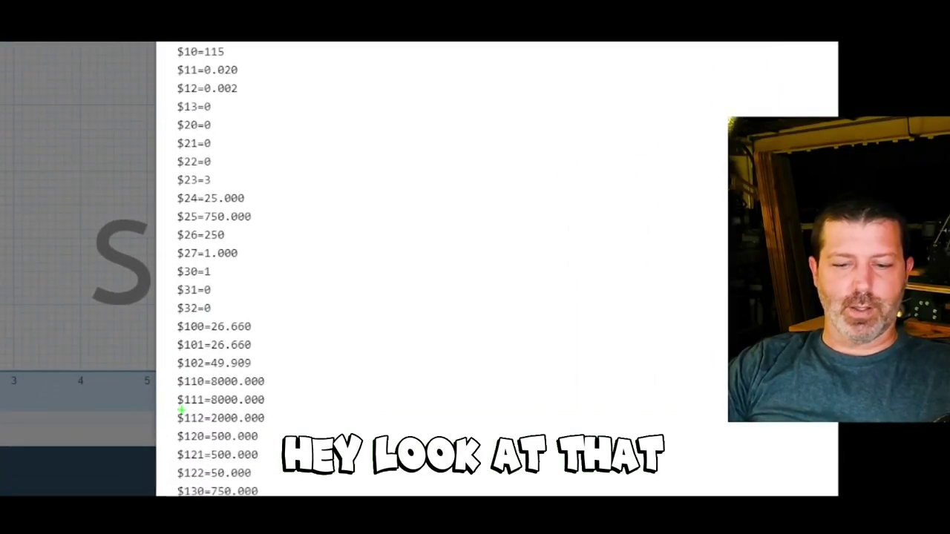
{"action": "left_click_drag", "start_coordinate": [170, 417], "coordinate": [219, 419]}
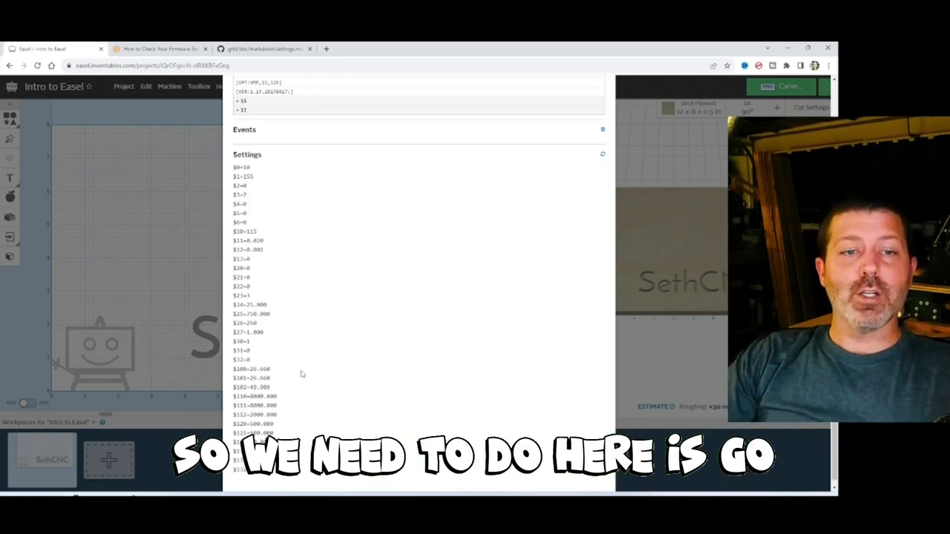
Step: Send $112=500 from the Machine Inspector console, then scroll to the settings list
{"action": "scroll", "coordinate": [290, 380], "scroll_direction": "up", "scroll_amount": 10}
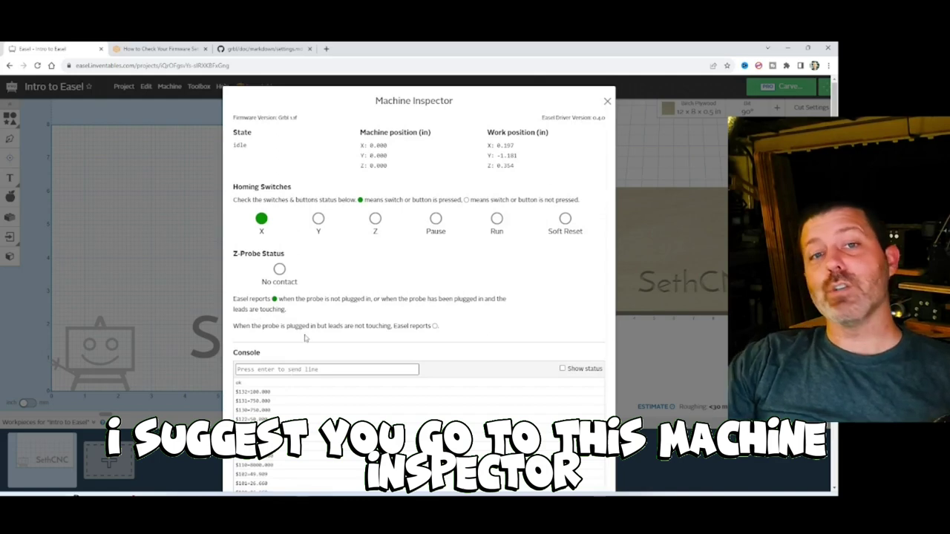
{"action": "scroll", "coordinate": [342, 290], "scroll_direction": "down", "scroll_amount": 15}
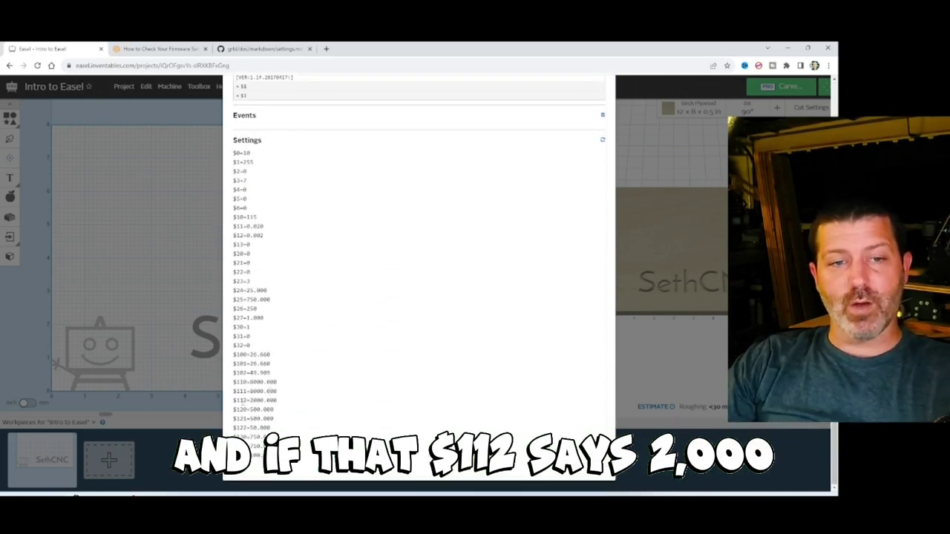
{"action": "left_click", "coordinate": [271, 407]}
{"action": "scroll", "coordinate": [290, 386], "scroll_direction": "up", "scroll_amount": 15}
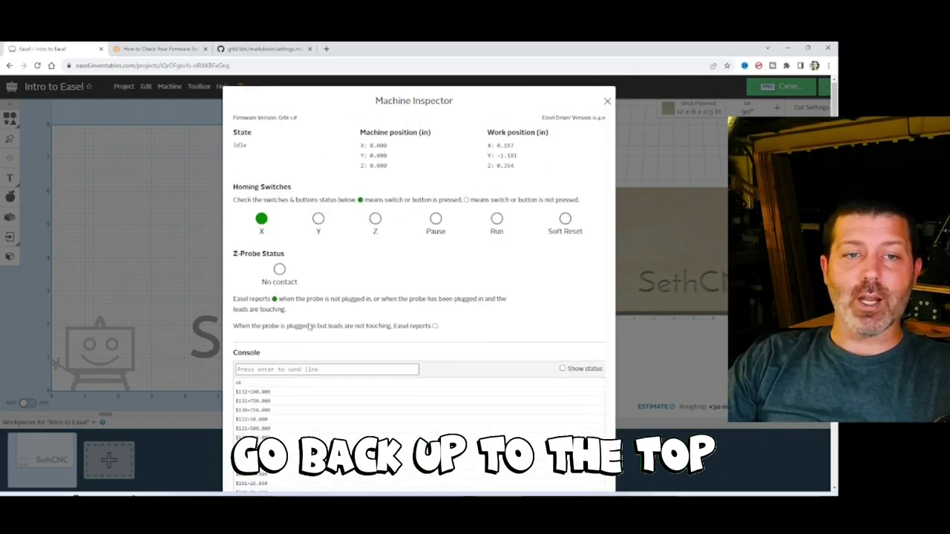
{"action": "left_click", "coordinate": [307, 370]}
{"action": "type", "text": "$"}
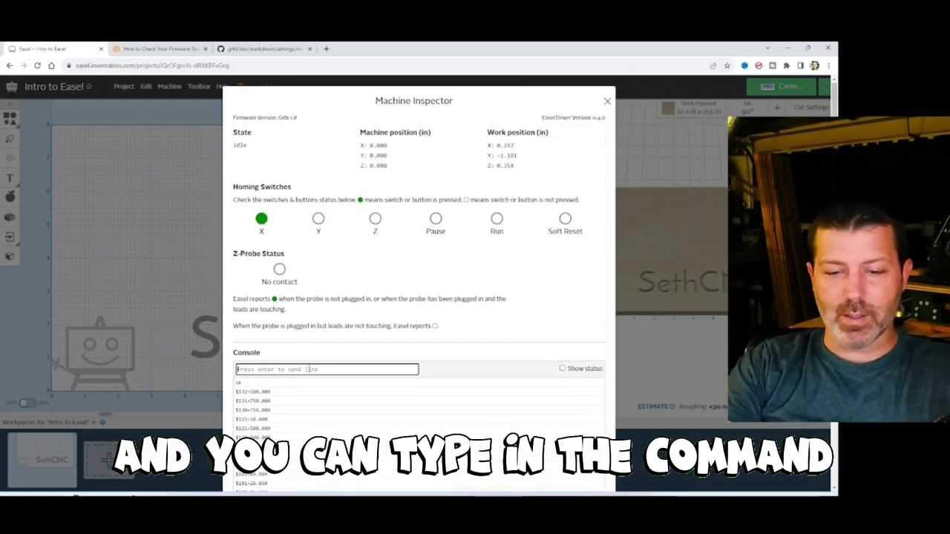
{"action": "type", "text": "112"}
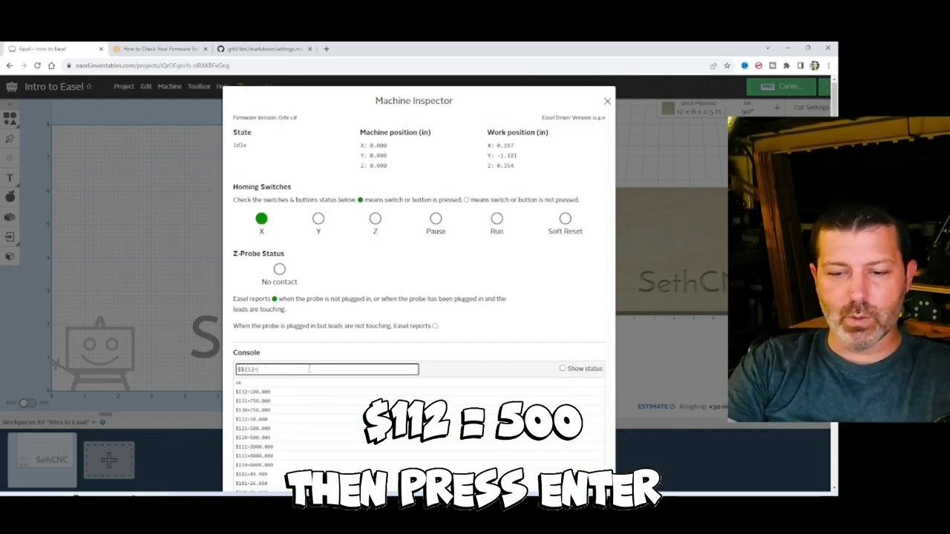
{"action": "type", "text": "=500"}
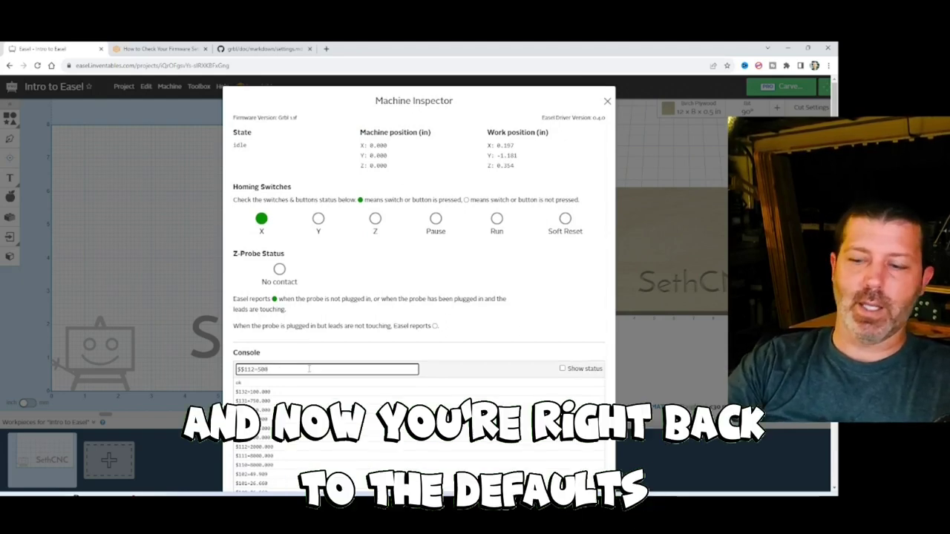
{"action": "key", "text": "Return"}
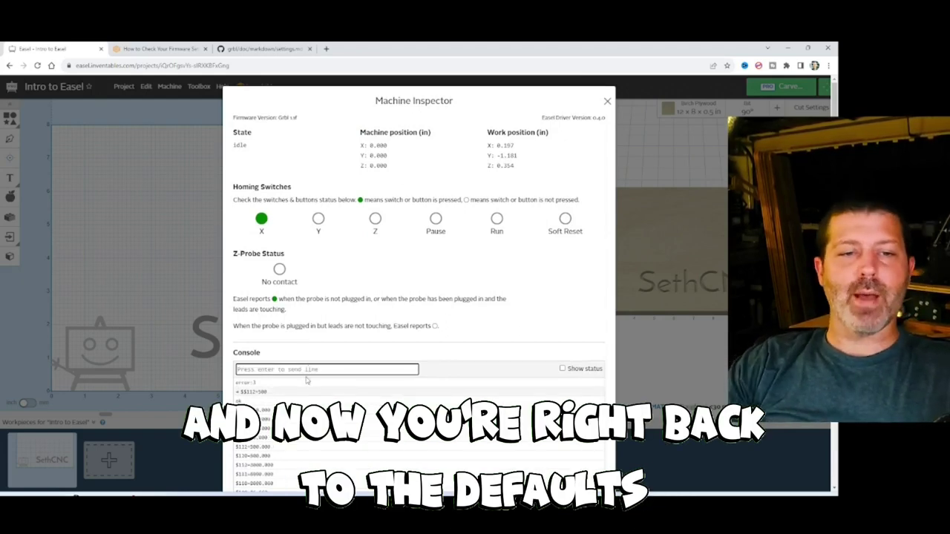
{"action": "scroll", "coordinate": [307, 380], "scroll_direction": "down", "scroll_amount": 3}
{"action": "scroll", "coordinate": [253, 201], "scroll_direction": "down", "scroll_amount": 10}
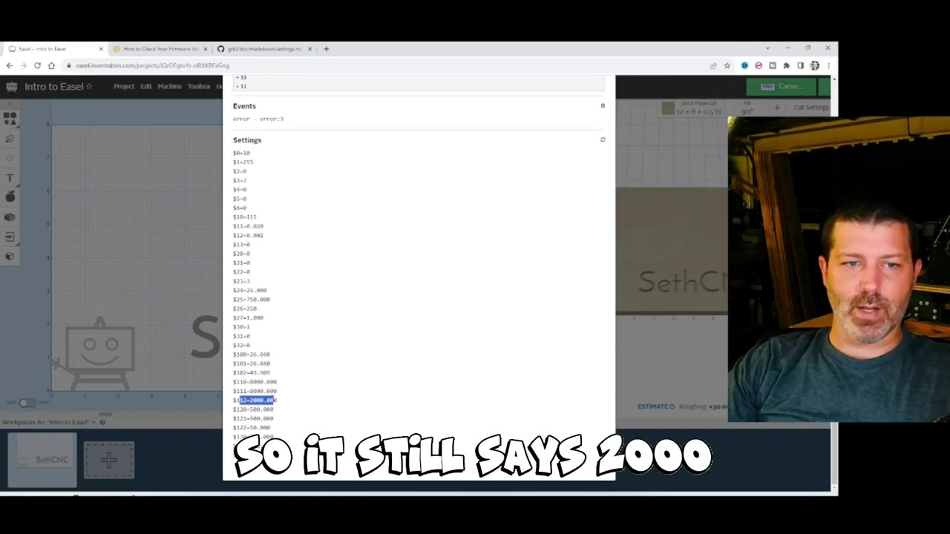
Step: Refresh the Settings list twice so $112 updates to 500.000
{"action": "left_click", "coordinate": [602, 141]}
{"action": "left_click", "coordinate": [602, 142]}
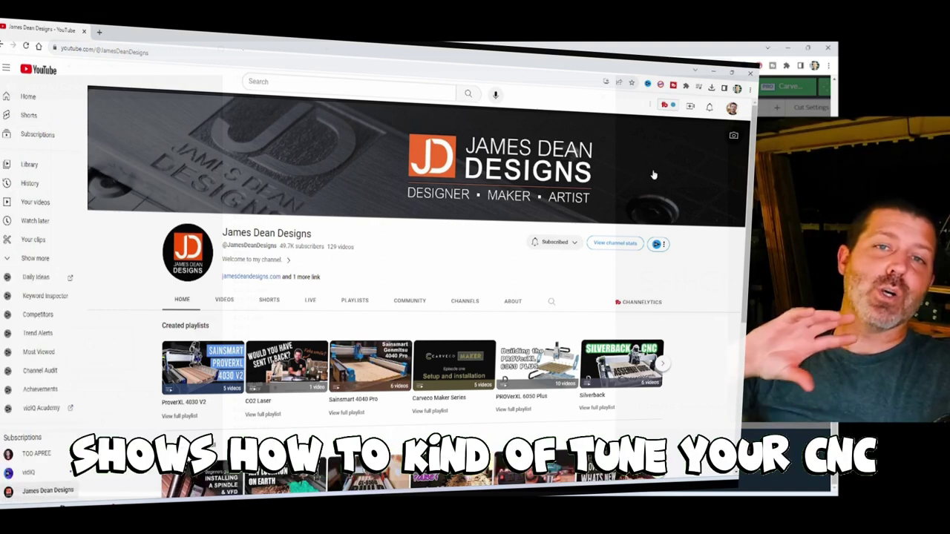
Step: Search the CNC maker's YouTube channel for 'tuning'
{"action": "left_click", "coordinate": [554, 304]}
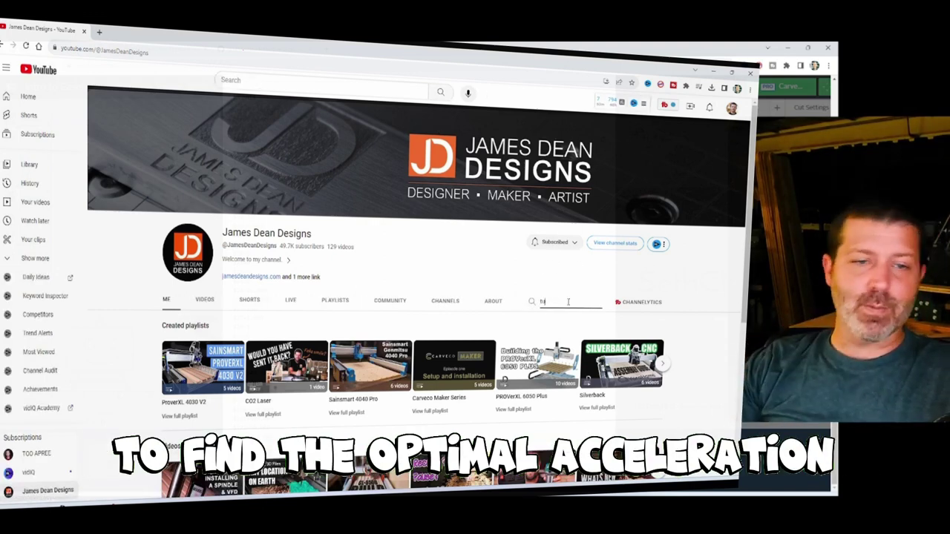
{"action": "type", "text": "tuning"}
{"action": "key", "text": "Return"}
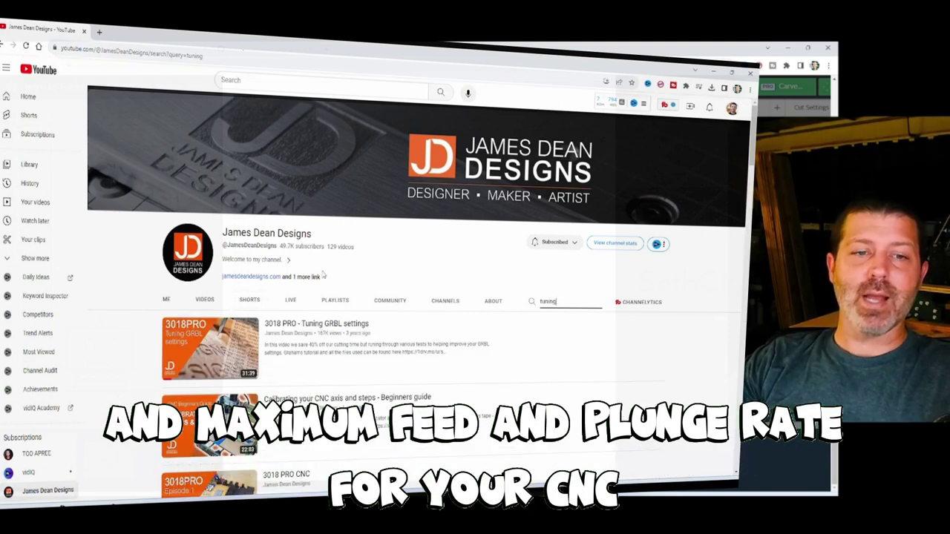
Step: Browse the other CNC channel's LIVE streams
{"action": "mouse_move", "coordinate": [296, 364]}
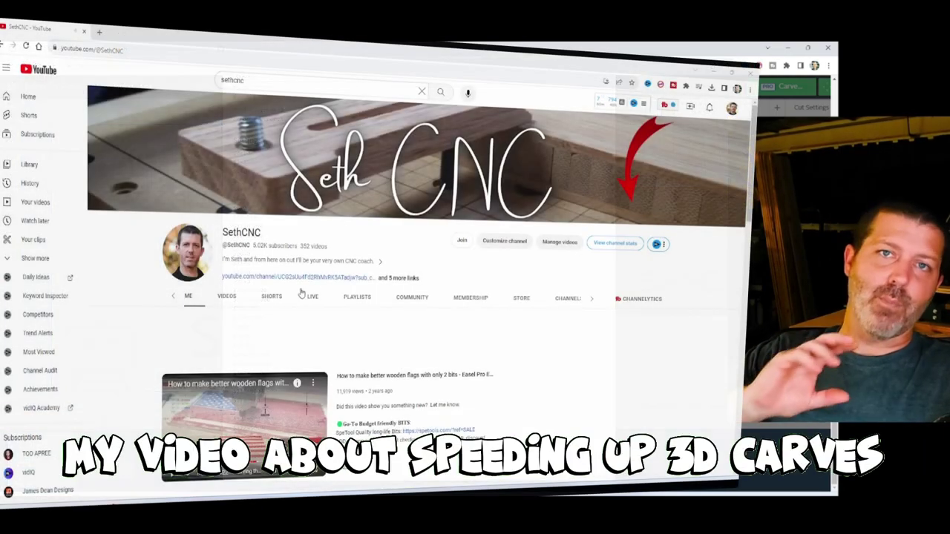
{"action": "left_click", "coordinate": [313, 298]}
{"action": "scroll", "coordinate": [292, 334], "scroll_direction": "down", "scroll_amount": 1}
{"action": "scroll", "coordinate": [292, 333], "scroll_direction": "down", "scroll_amount": 5}
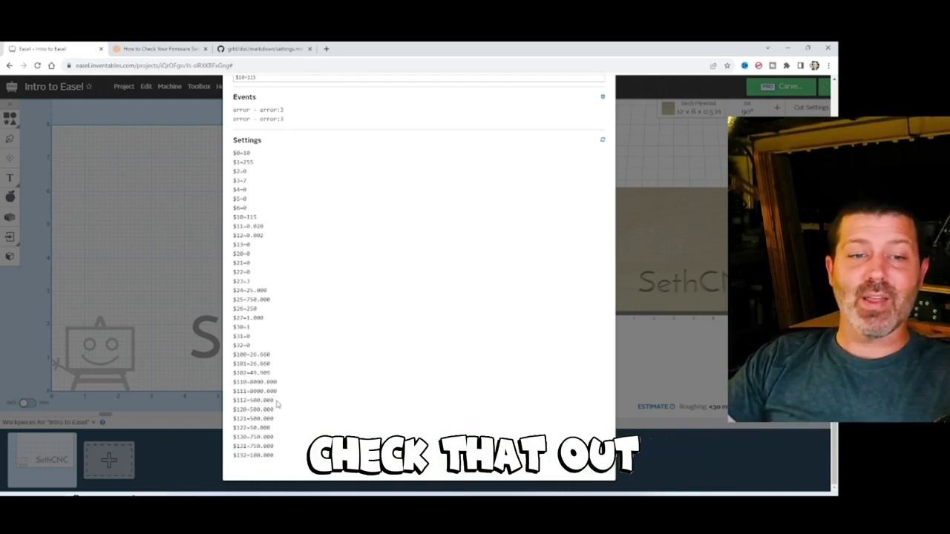
Step: Highlight the $112=500.000 line and the $110–$121 rows in the settings list
{"action": "double_click", "coordinate": [276, 405]}
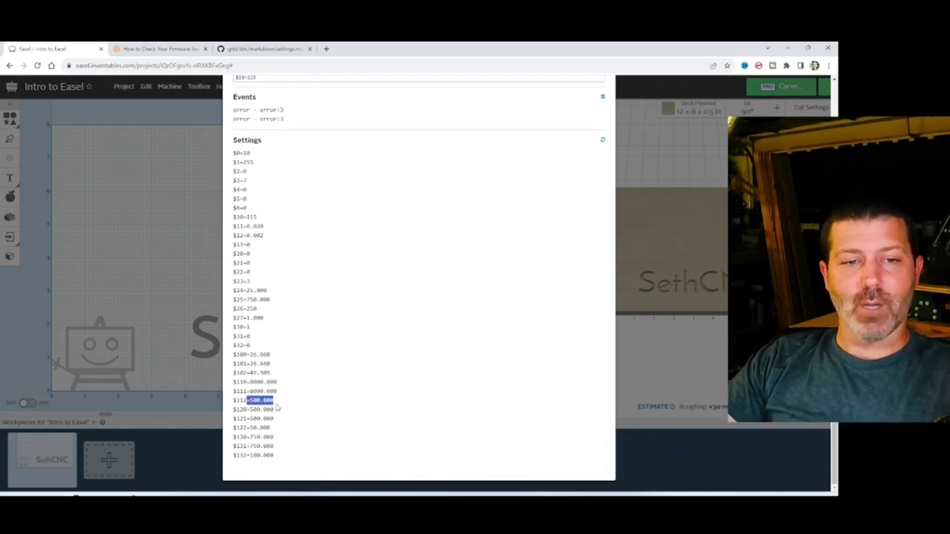
{"action": "left_click", "coordinate": [276, 405]}
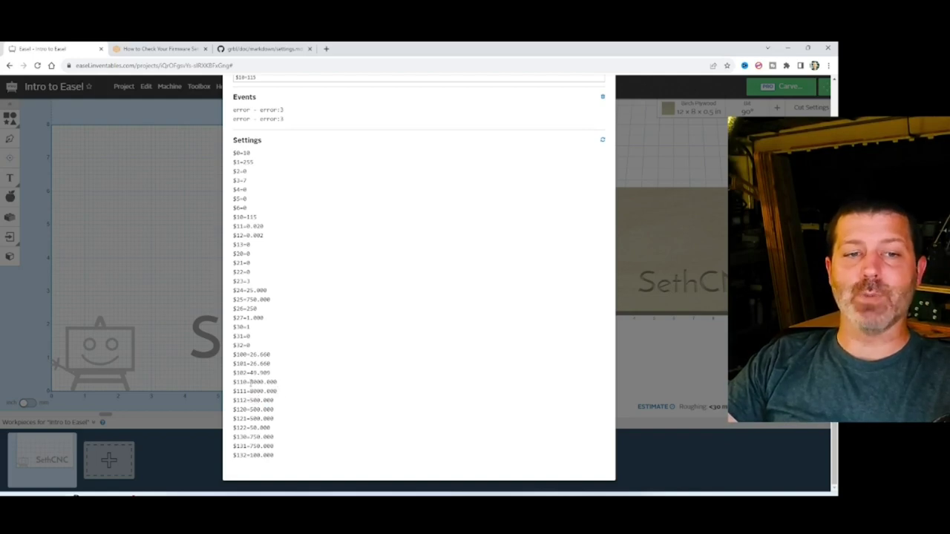
{"action": "mouse_move", "coordinate": [250, 381]}
{"action": "left_mouse_down"}
{"action": "mouse_move", "coordinate": [278, 420]}
{"action": "mouse_move", "coordinate": [250, 380]}
{"action": "left_mouse_up"}
{"action": "left_click", "coordinate": [280, 431]}
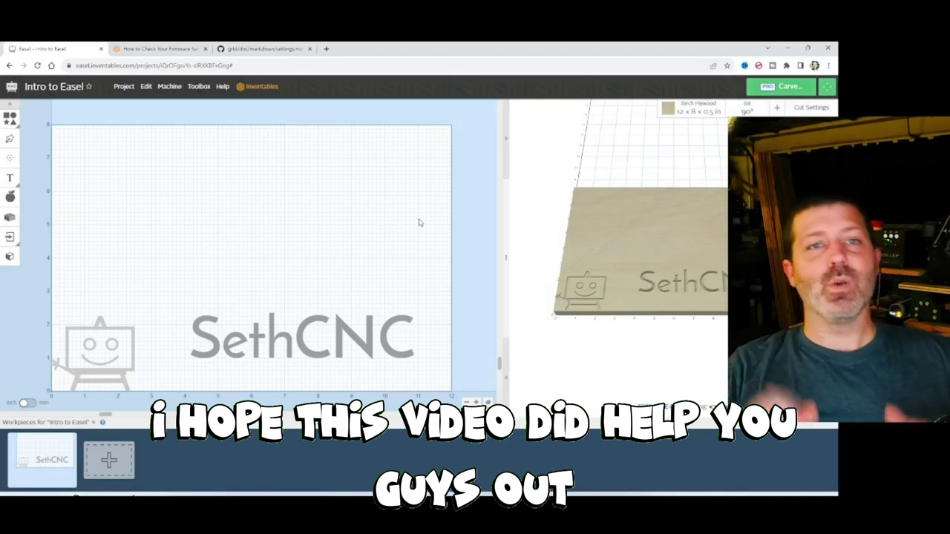